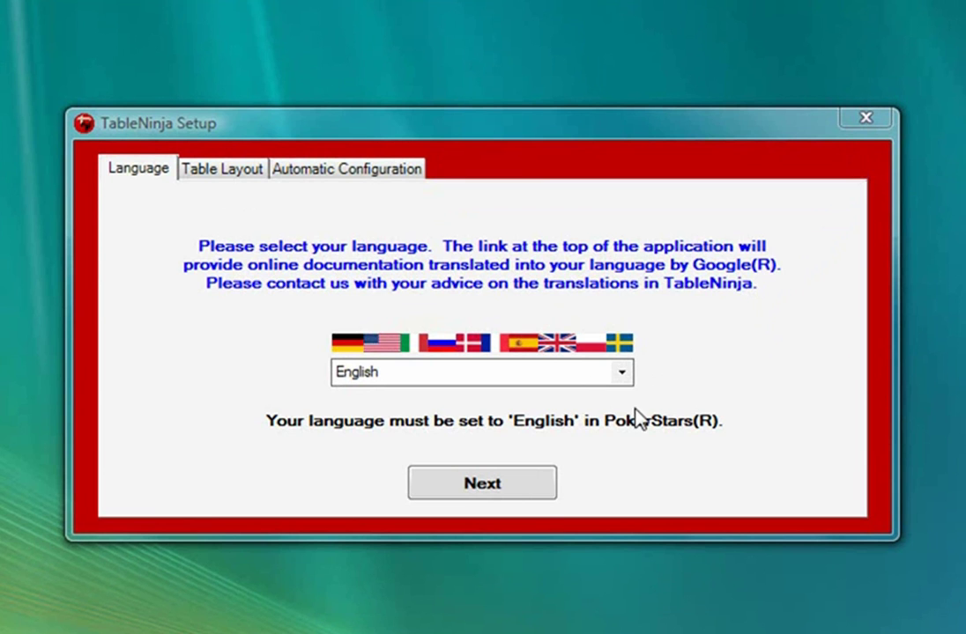
Step: Complete the initial setup with English as the language and the Stacked table layout, and start TableNinja
left_click(511, 499)
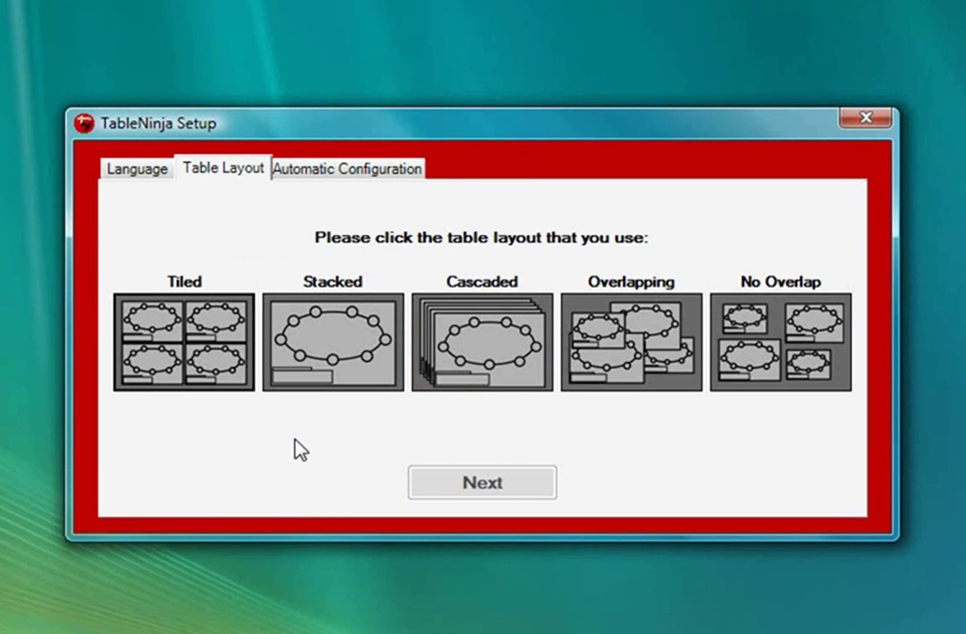
left_click(337, 357)
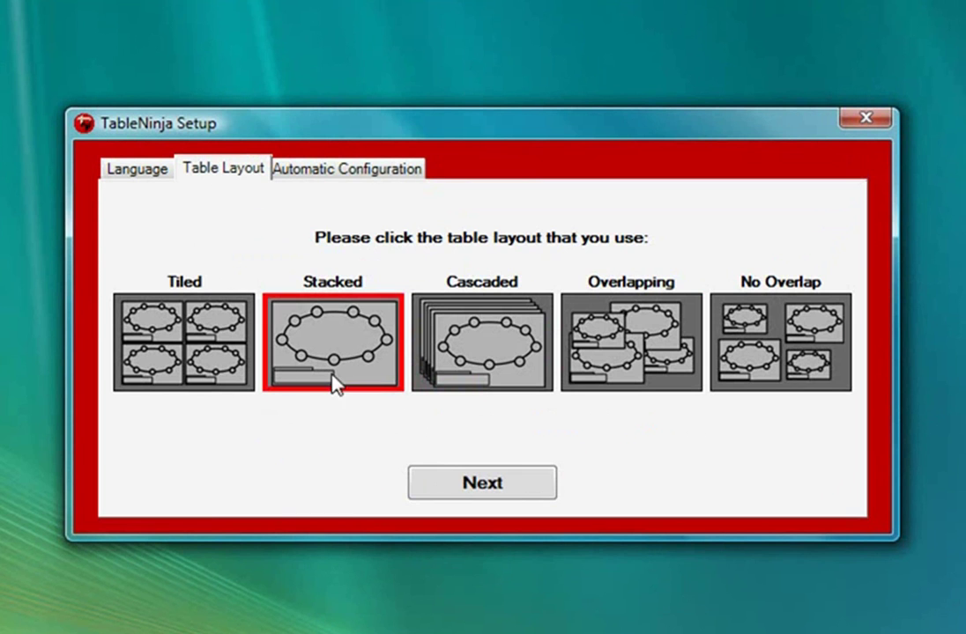
left_click(441, 495)
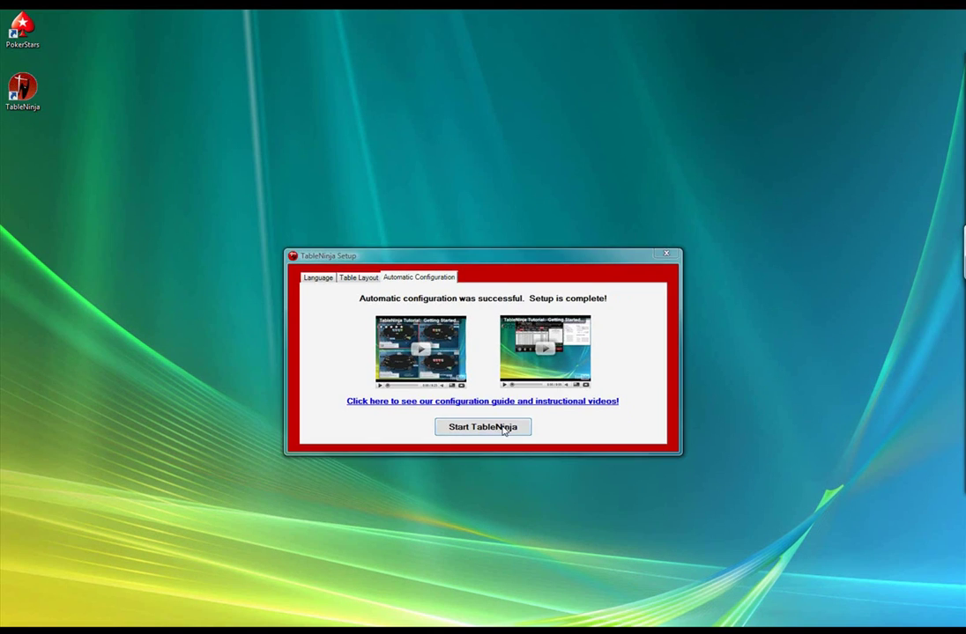
left_click(525, 490)
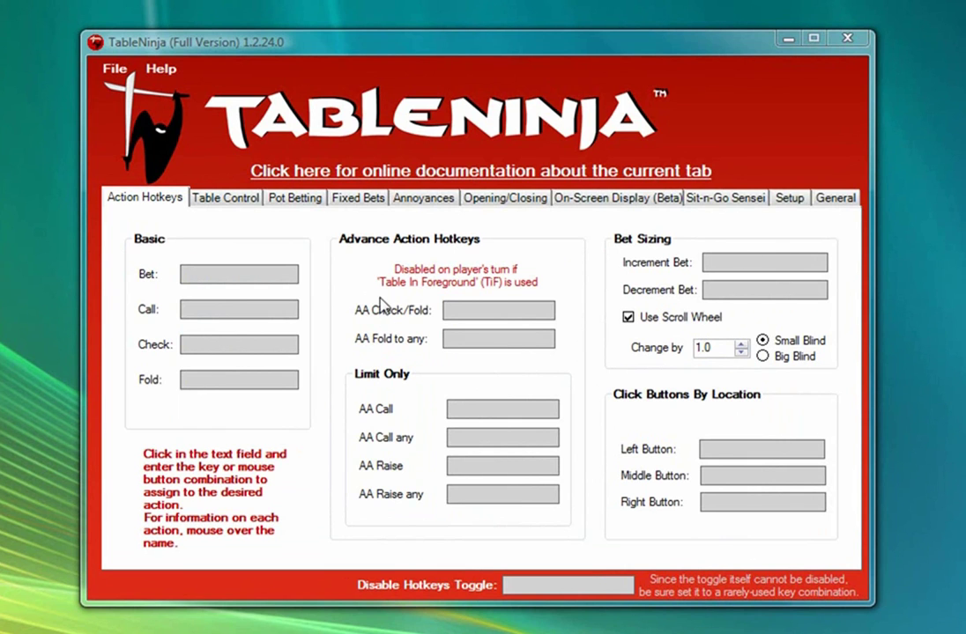
Step: Assign the basic action hotkeys: A for Bet, S for Call, D for Check and F for Fold
left_click(228, 274)
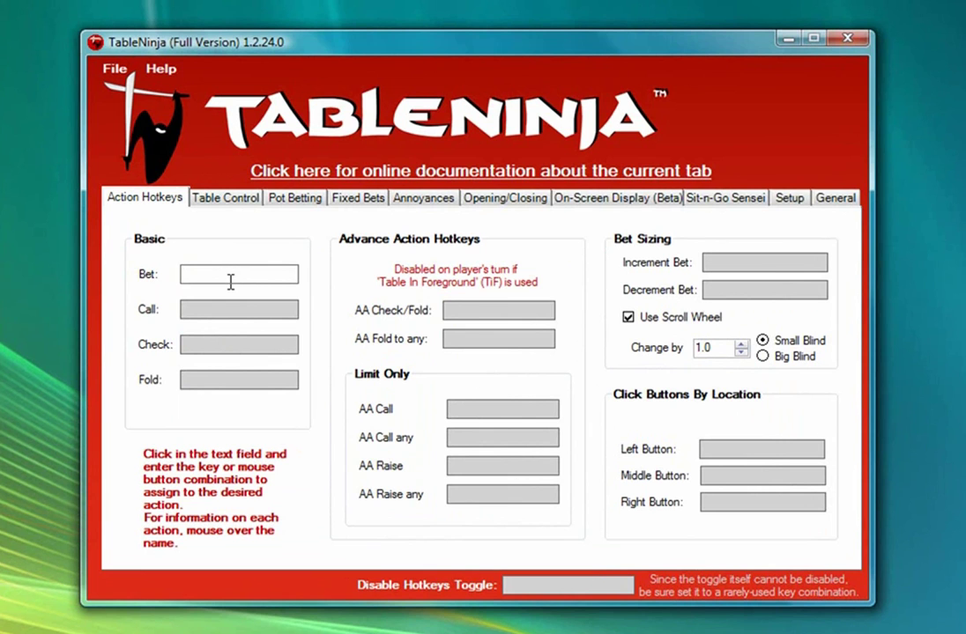
key("a")
left_click(231, 309)
key("s")
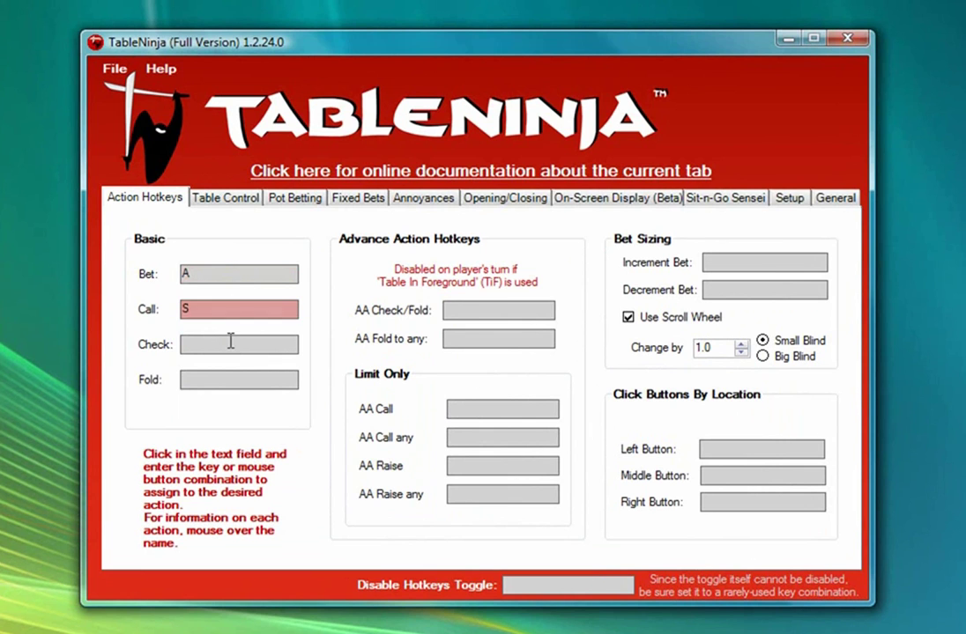
left_click(230, 344)
key("d")
left_click(230, 380)
key("f")
Step: Assign the right mouse button as the advance action hotkey for AA Check/Fold
mouse_move(375, 322)
left_click(459, 310)
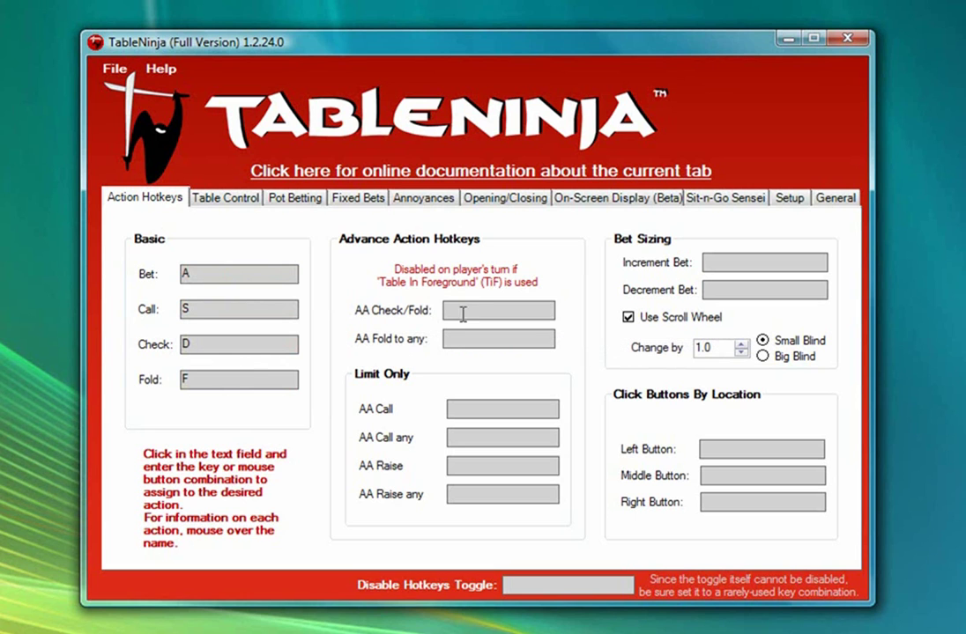
right_click(481, 311)
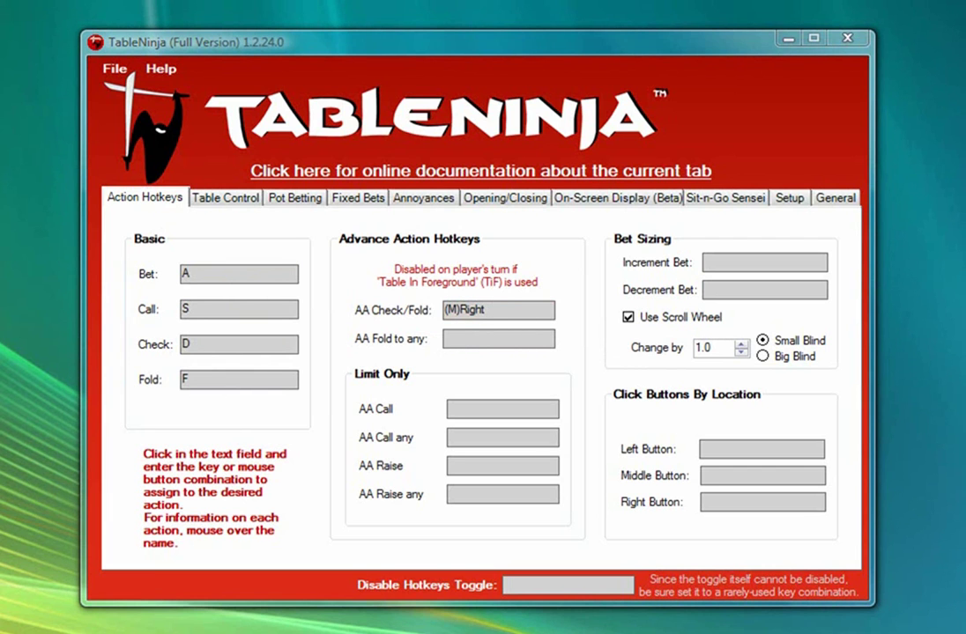
Step: Set the table control mode to Table In Foreground
left_click(197, 198)
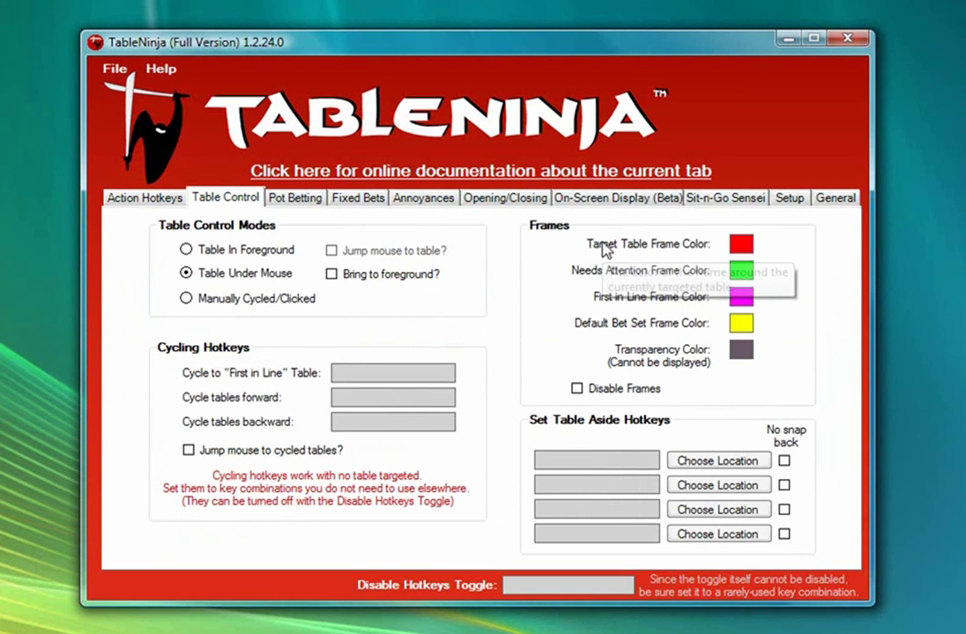
mouse_move(712, 255)
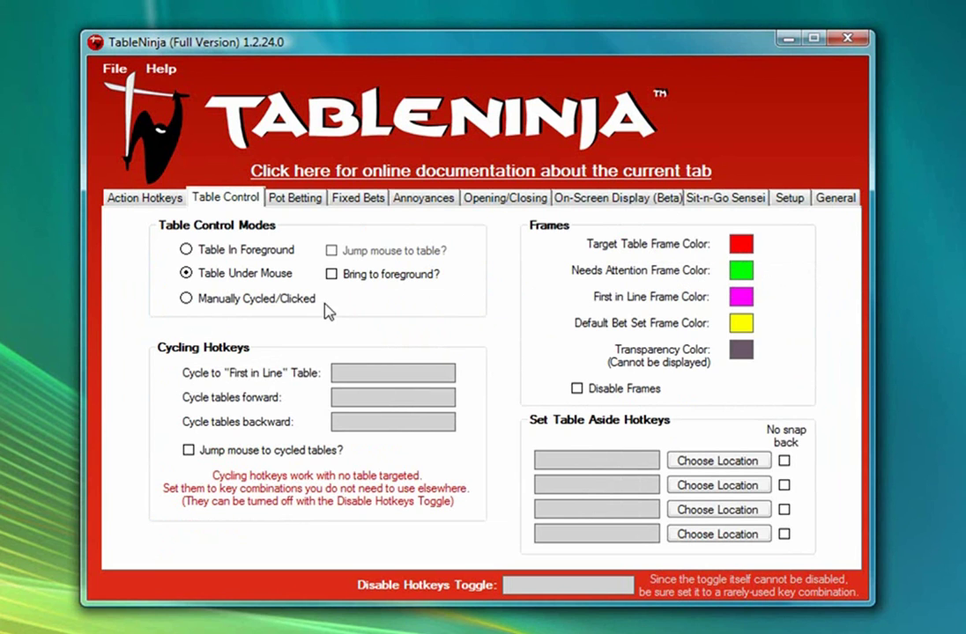
left_click(192, 252)
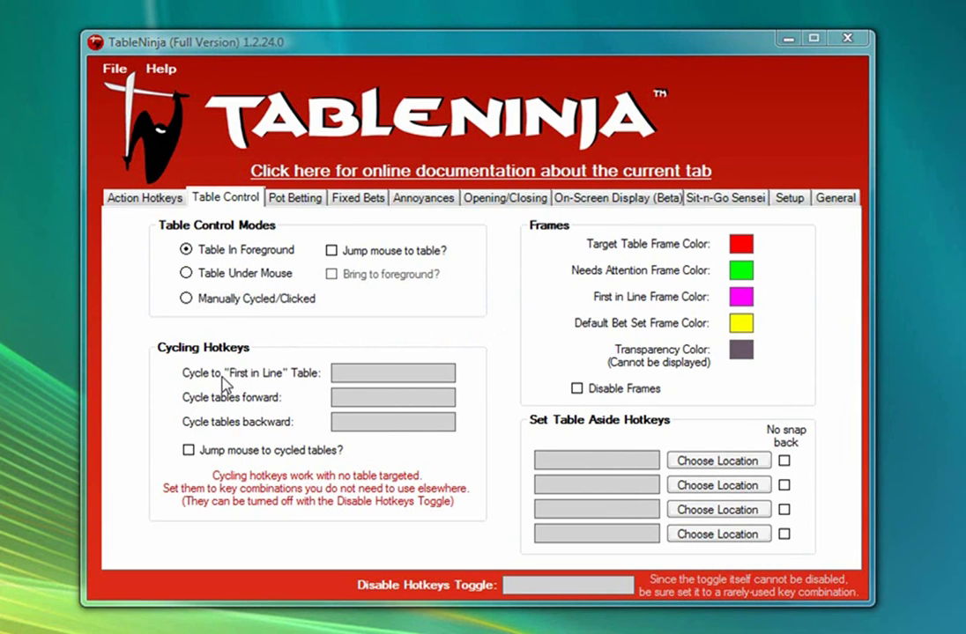
Step: Assign the cycling hotkeys: tilde (Oemtilde) for the "First in Line" table, F1 for forward and F2 for backward
left_click(343, 370)
key("grave")
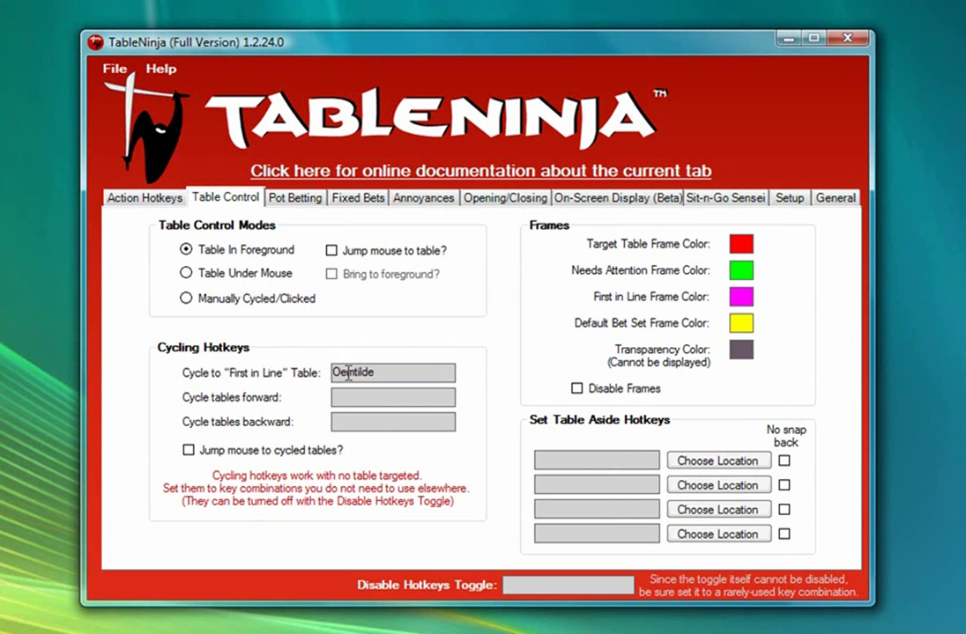
mouse_move(251, 381)
left_click(383, 399)
key("F1")
left_click(386, 423)
key("F2")
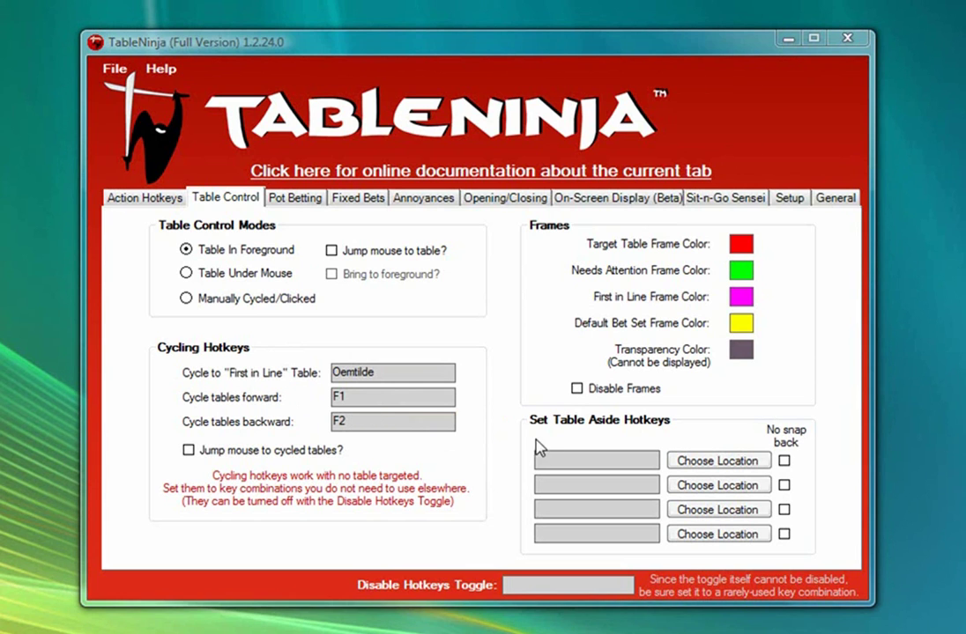
Step: Assign Ctrl+1 as the first Set Table Aside hotkey and save its table location in the desktop's upper-right corner
left_click(555, 460)
key("ctrl+1")
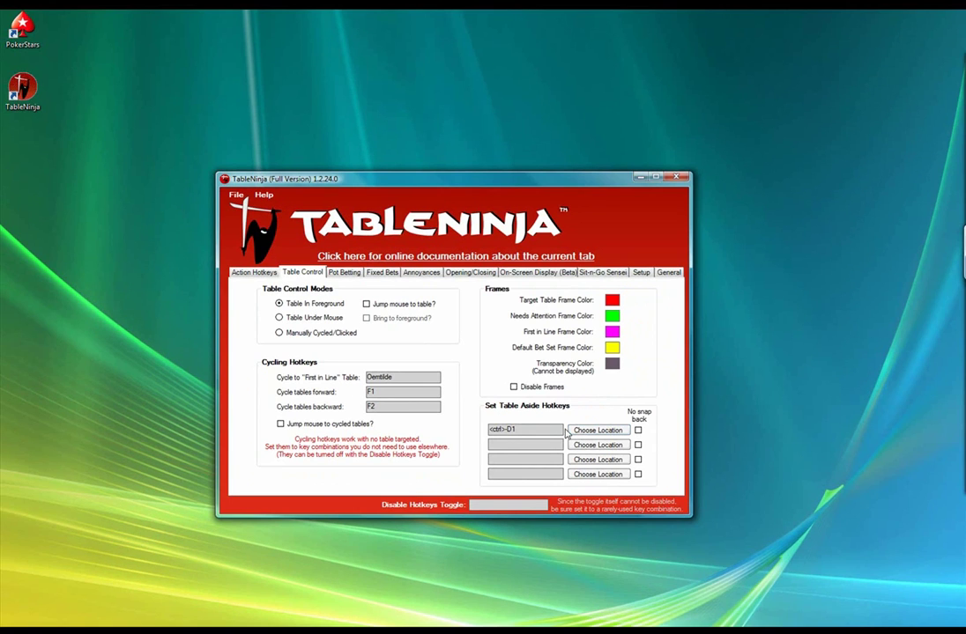
left_click(573, 431)
left_click_drag(286, 26, 815, 31)
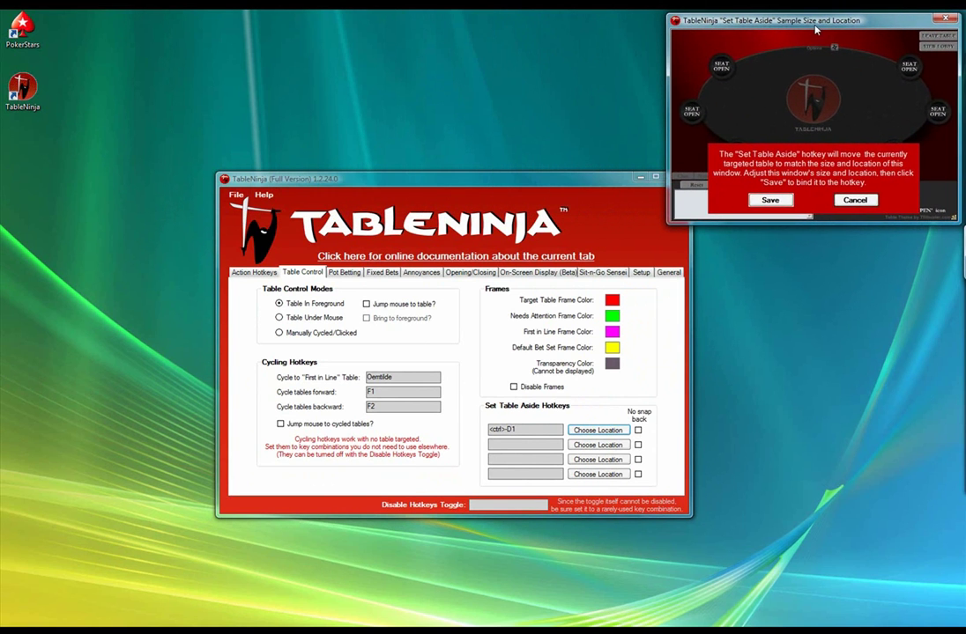
left_click(770, 201)
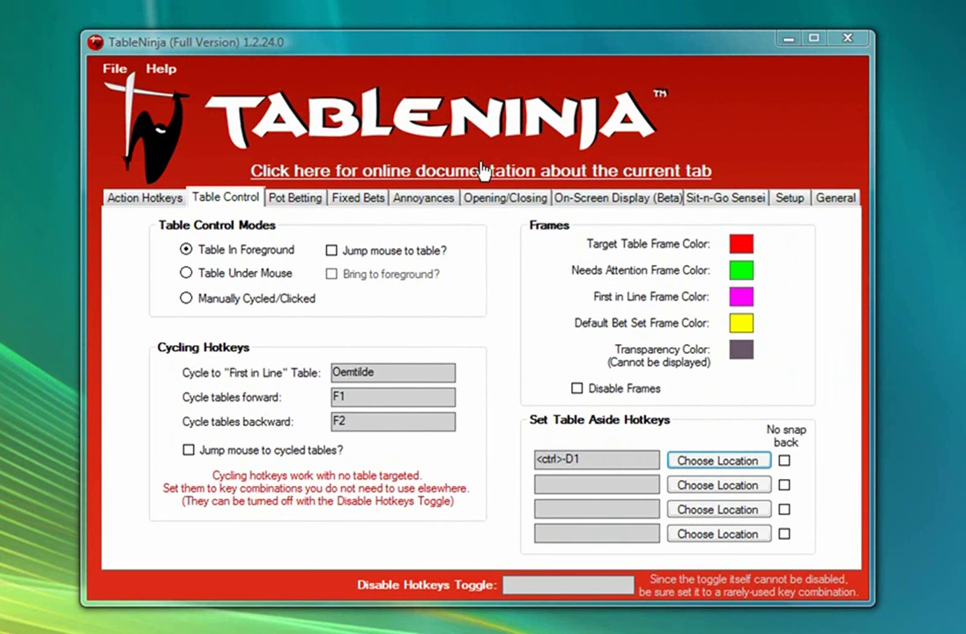
Step: Set the default pre-flop bet to 3 big blinds plus 1 per limper
left_click(296, 199)
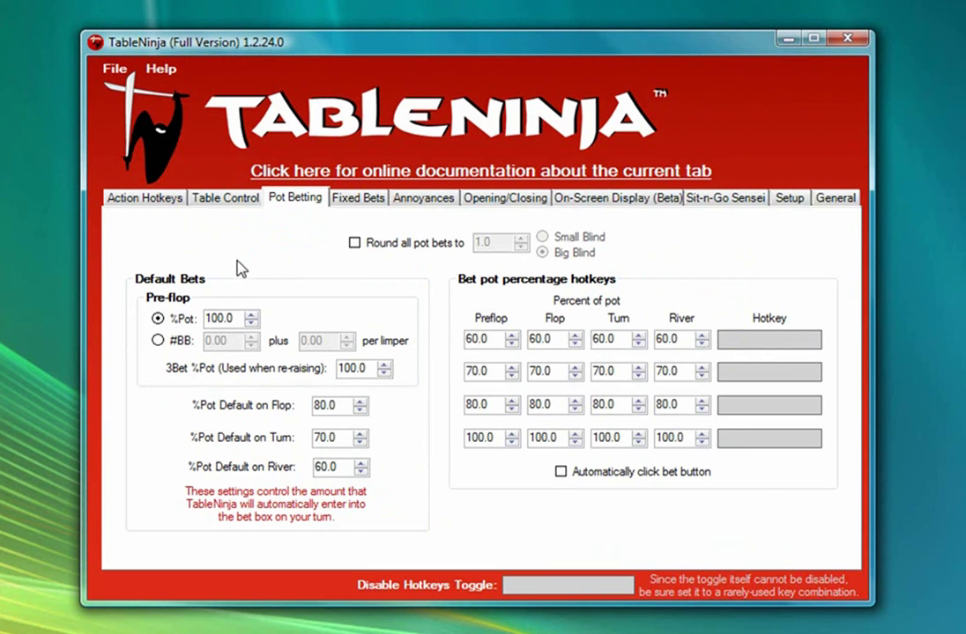
left_click(160, 341)
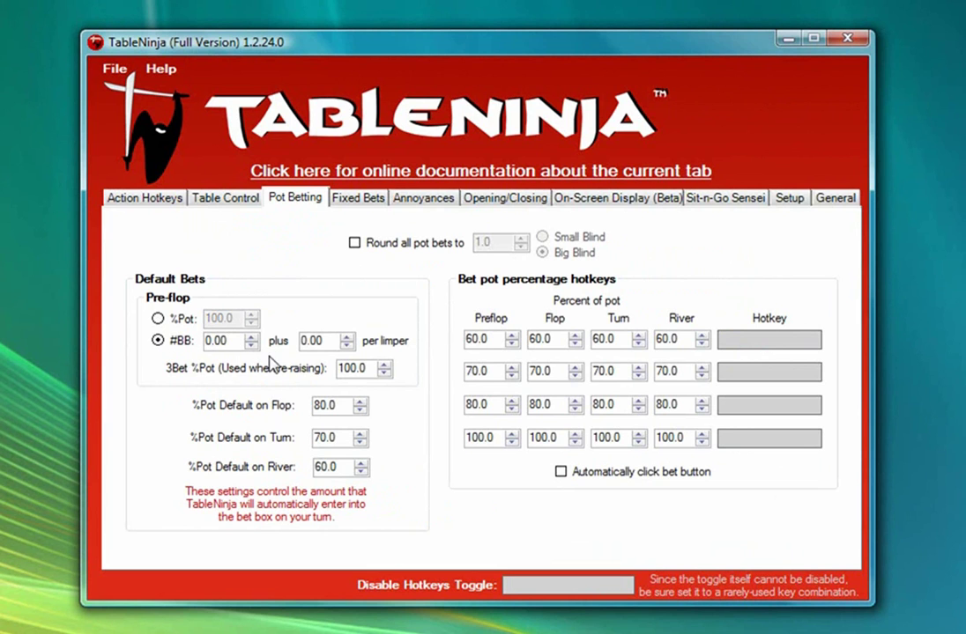
left_click_drag(210, 340, 176, 348)
type("3")
left_click_drag(308, 335, 276, 339)
type("1")
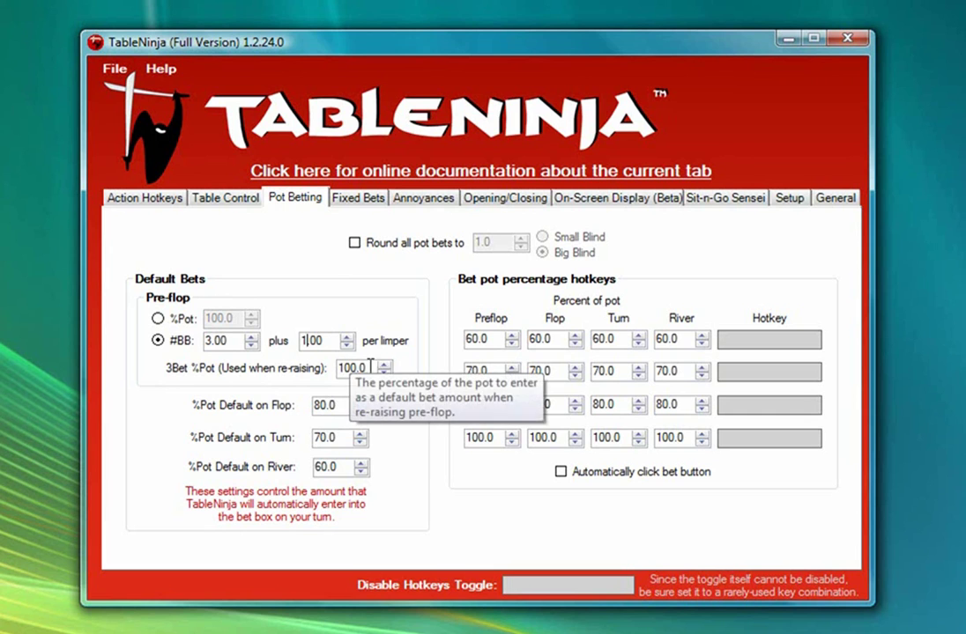
Step: Set the default pot percentages to 70 on the flop, 66 on the turn and 50 on the river, rounding all pot bets to 1.0 small blind
double_click(325, 405)
type("70")
double_click(318, 437)
type("66")
key("Tab")
type("50")
key("Return")
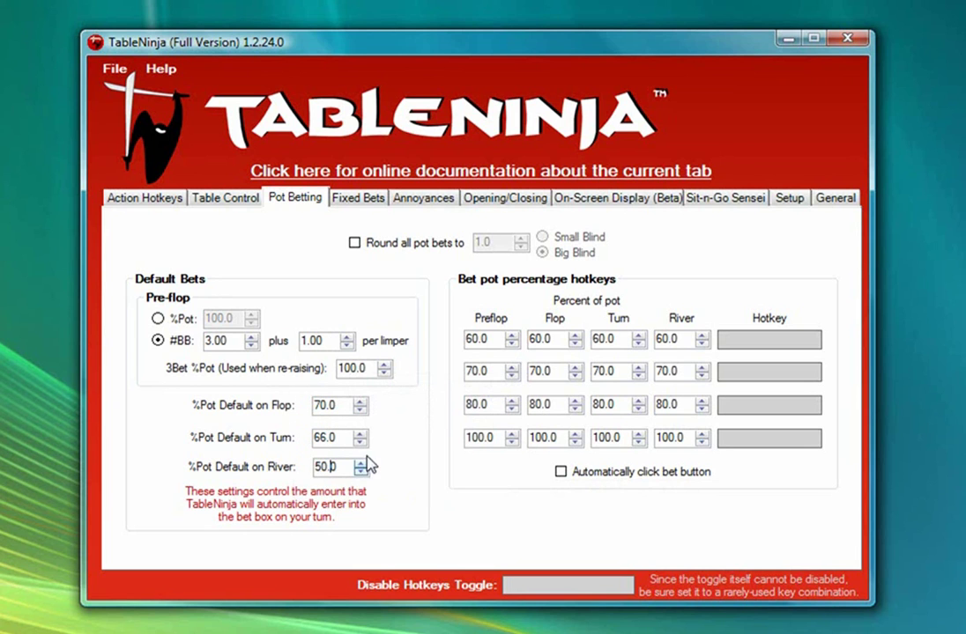
left_click(354, 243)
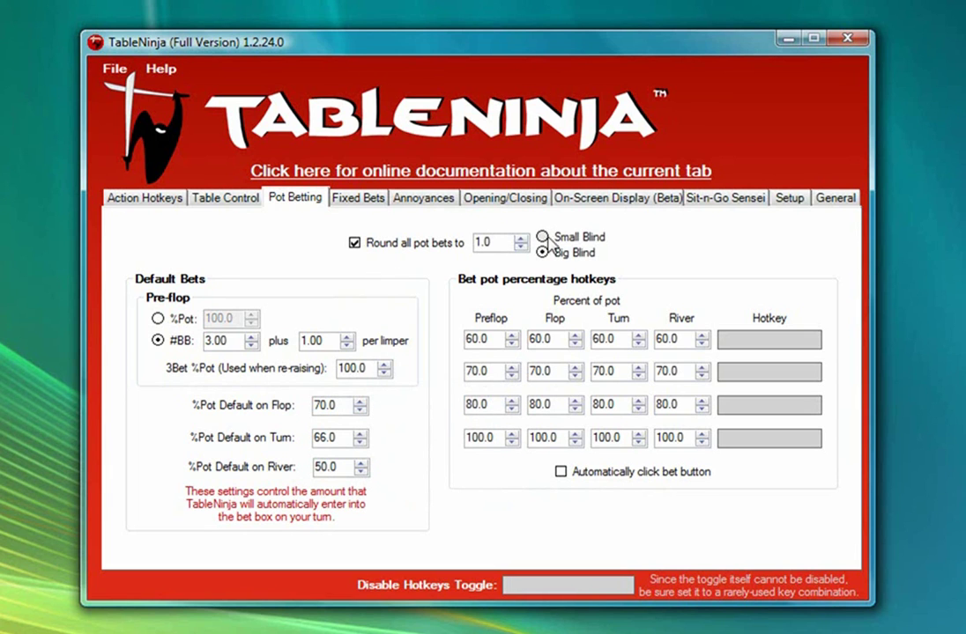
left_click(541, 238)
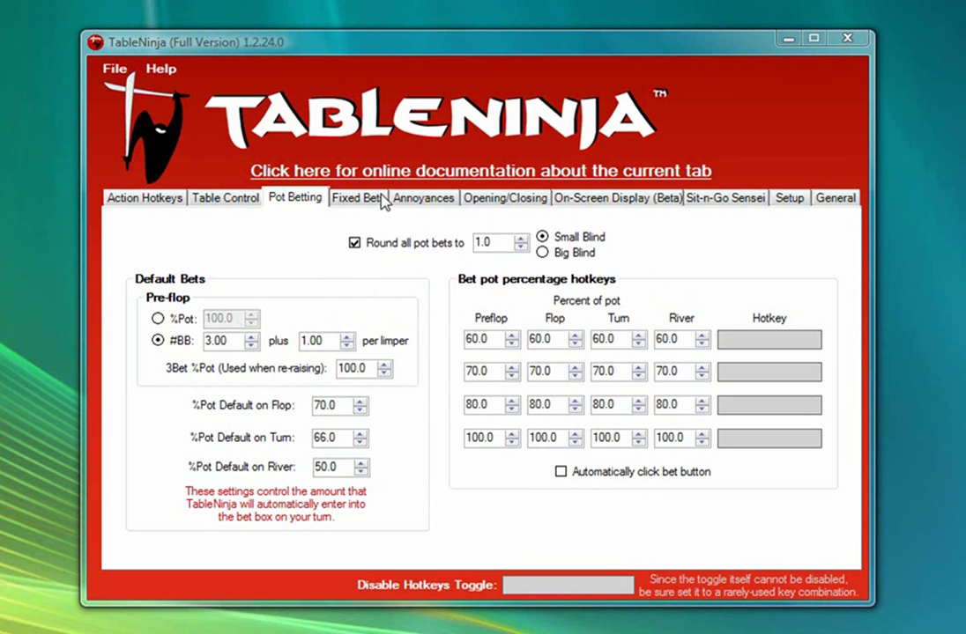
Step: Assign R as the ALL IN! fixed-bet hotkey and enable automatic clicking of the bet button for it
left_click(349, 201)
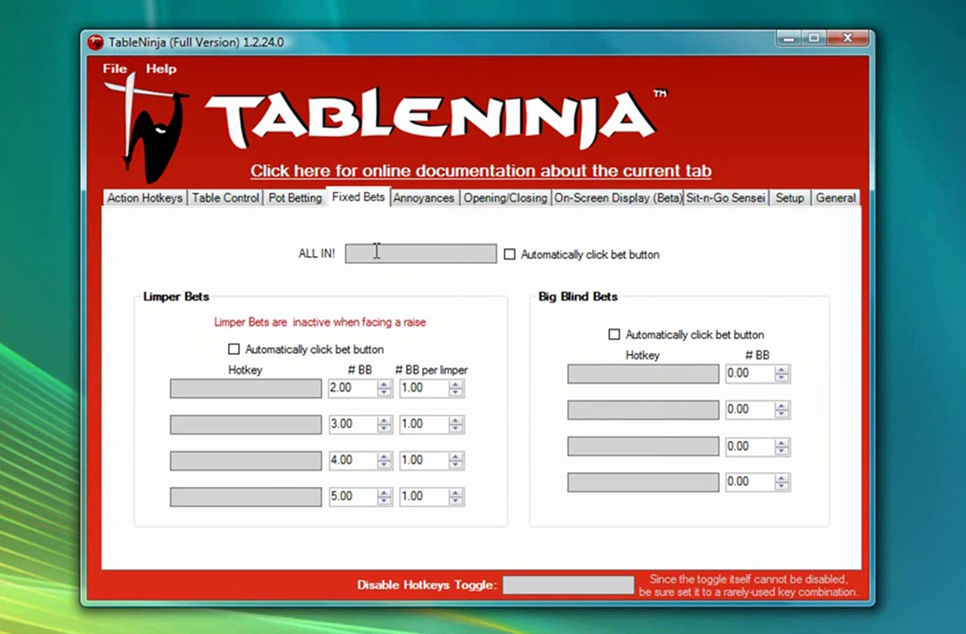
left_click(387, 250)
key("r")
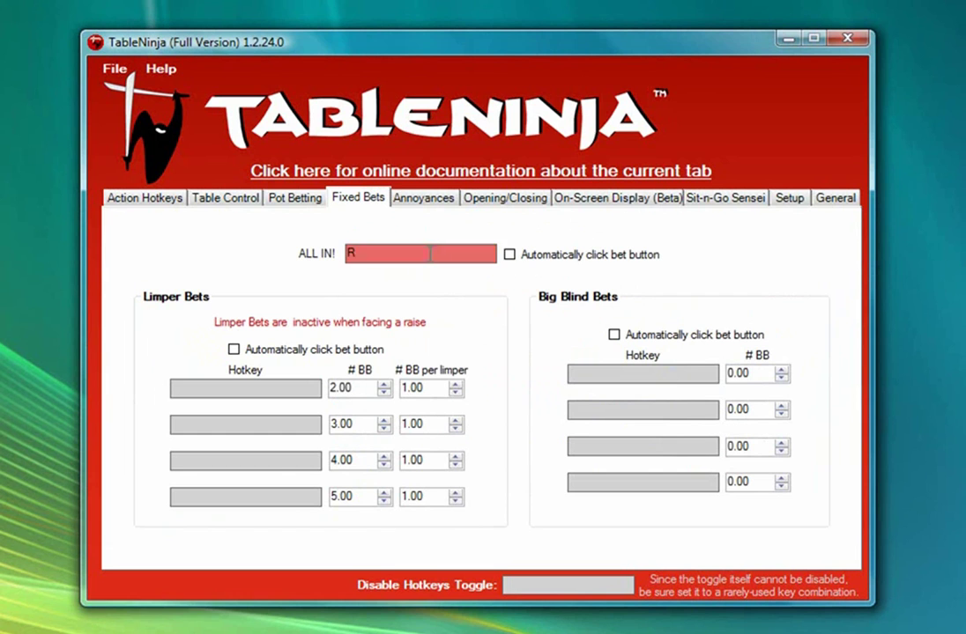
left_click(509, 254)
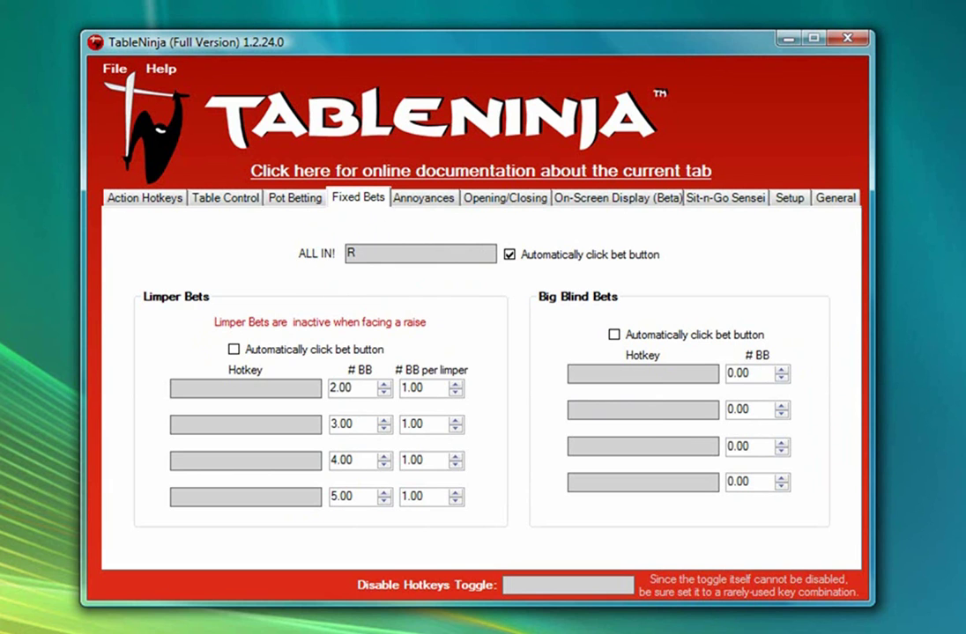
Step: Enable automatic Time Bank, "I'm Back" for tournaments, tournament info tab refresh and closing of Single OK Button popups
left_click(422, 205)
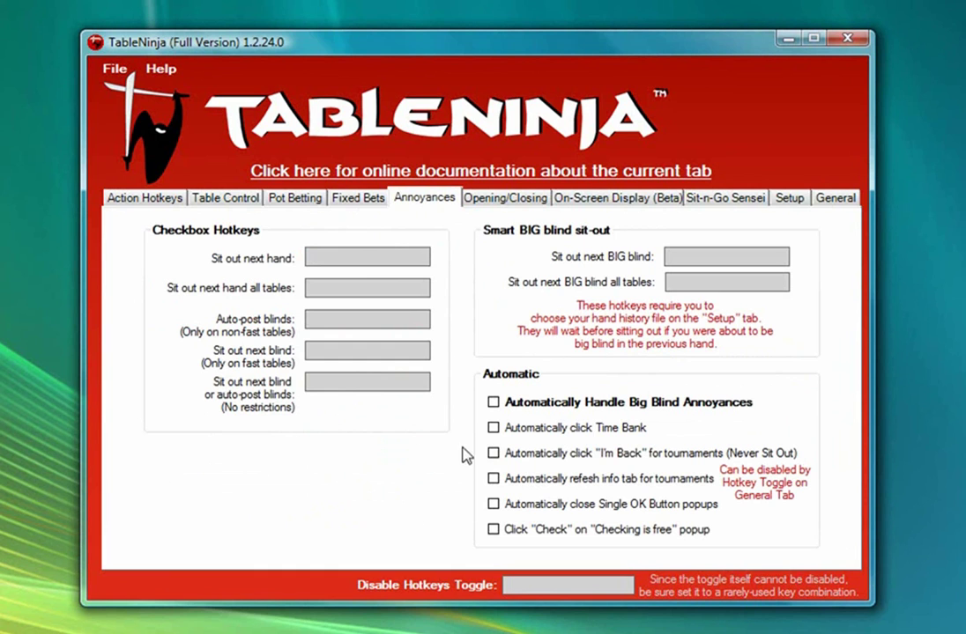
left_click(493, 427)
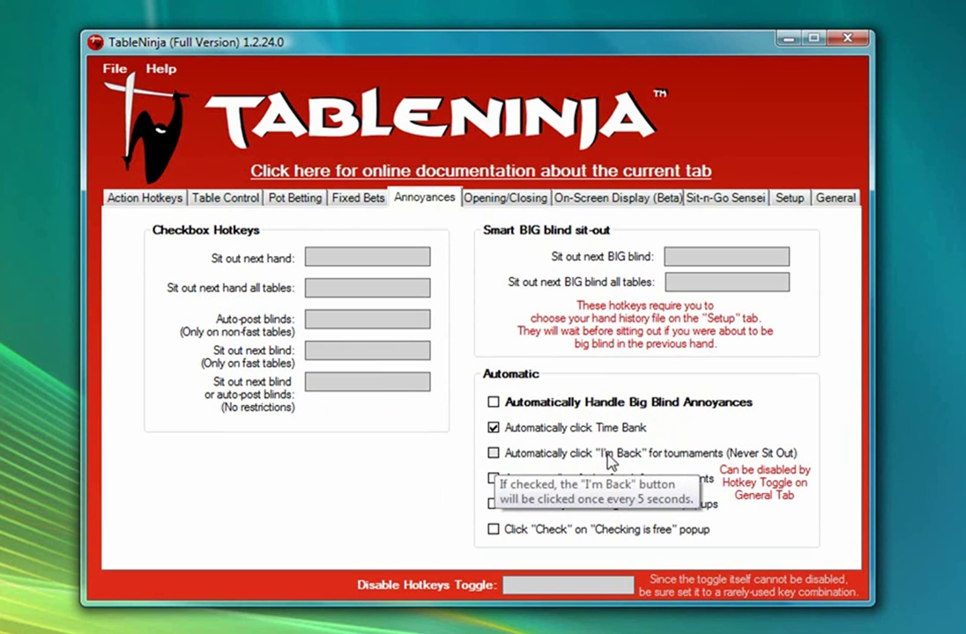
left_click(494, 457)
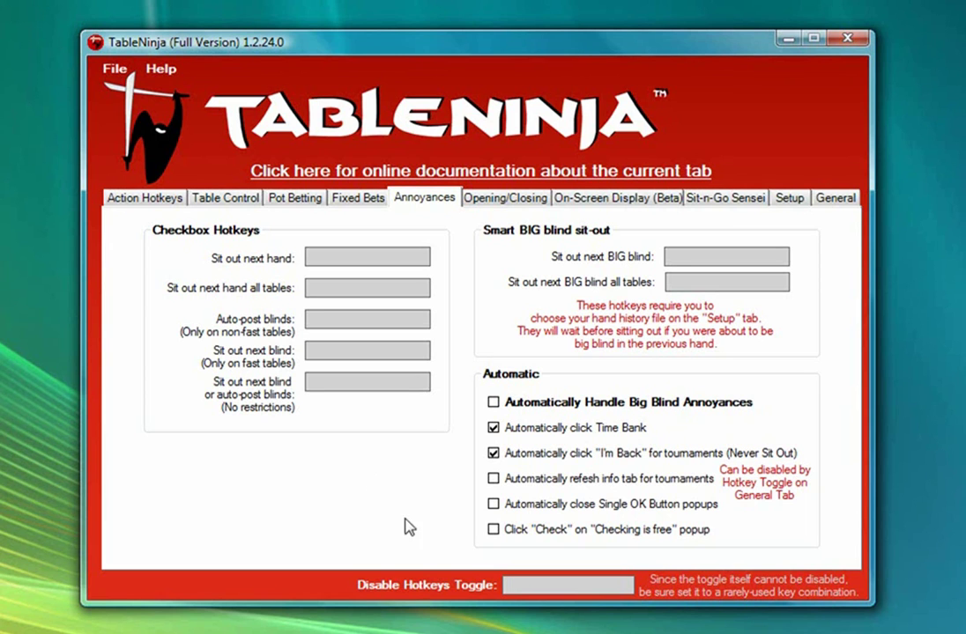
left_click(493, 481)
left_click(494, 504)
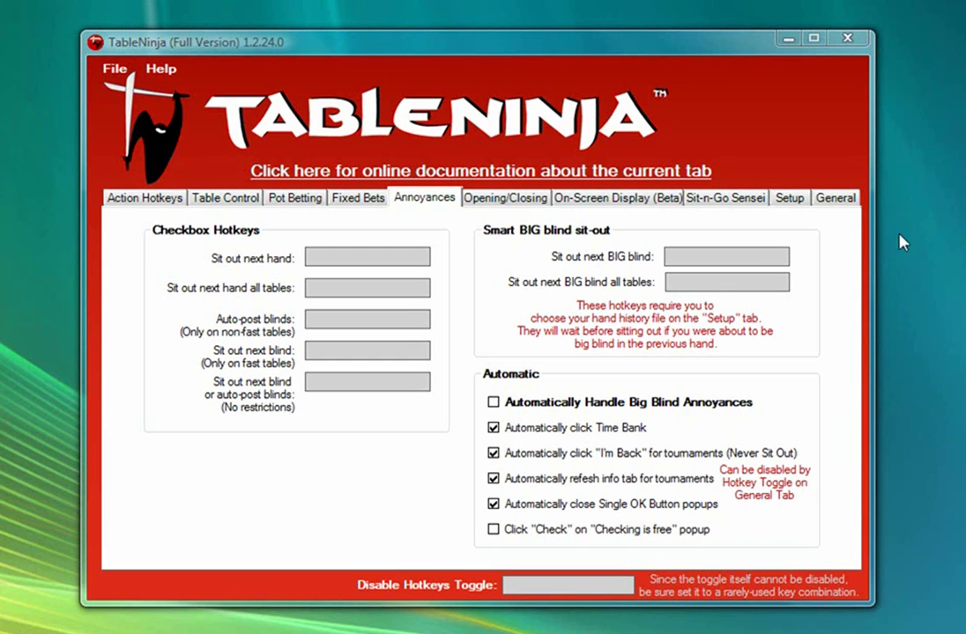
Step: Enable automatic handling of the Tournament Registration popup and automatic closing of finished tournaments
left_click(513, 200)
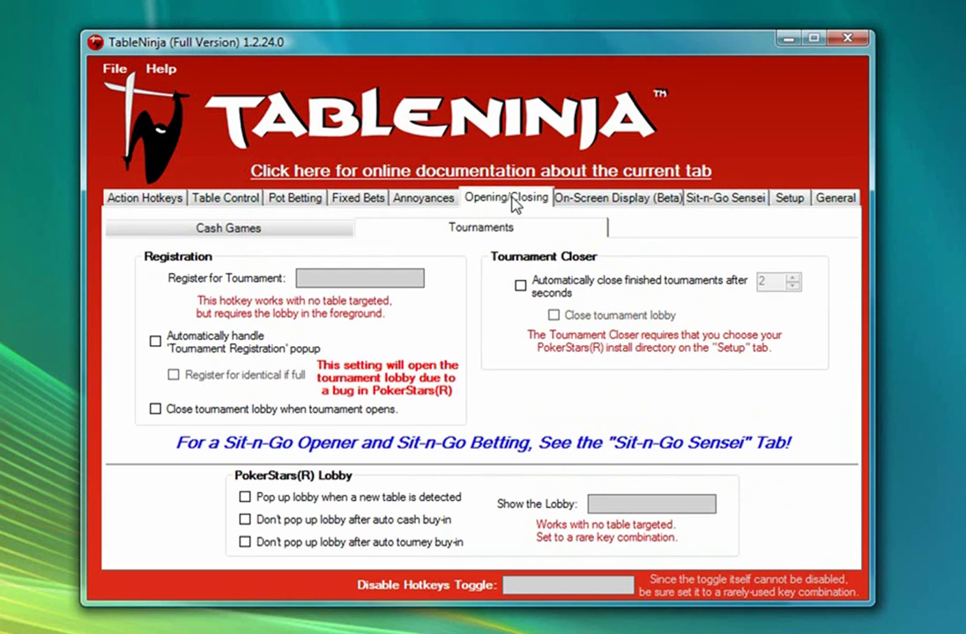
left_click(187, 350)
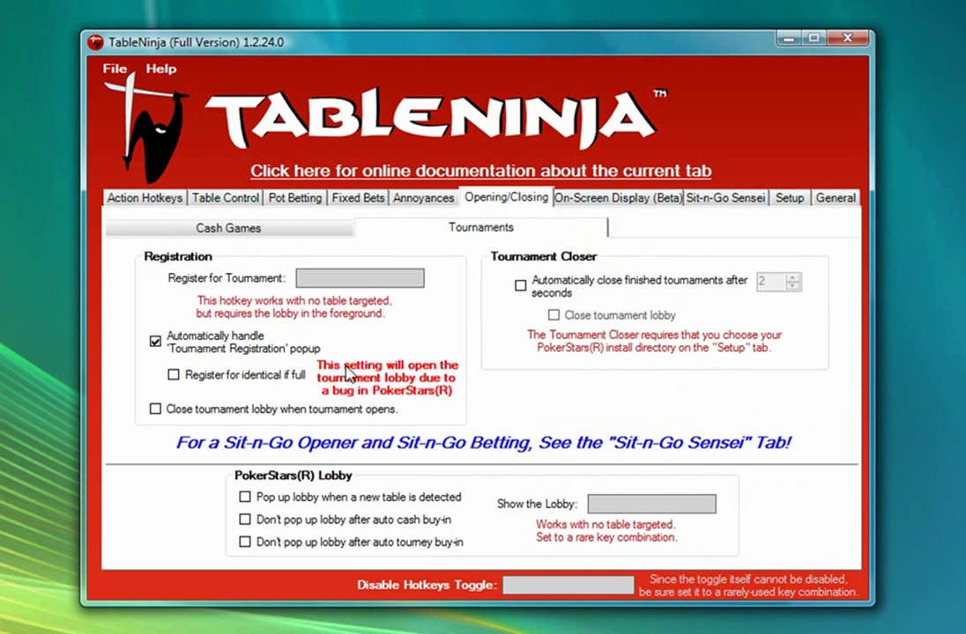
mouse_move(255, 340)
left_click(520, 286)
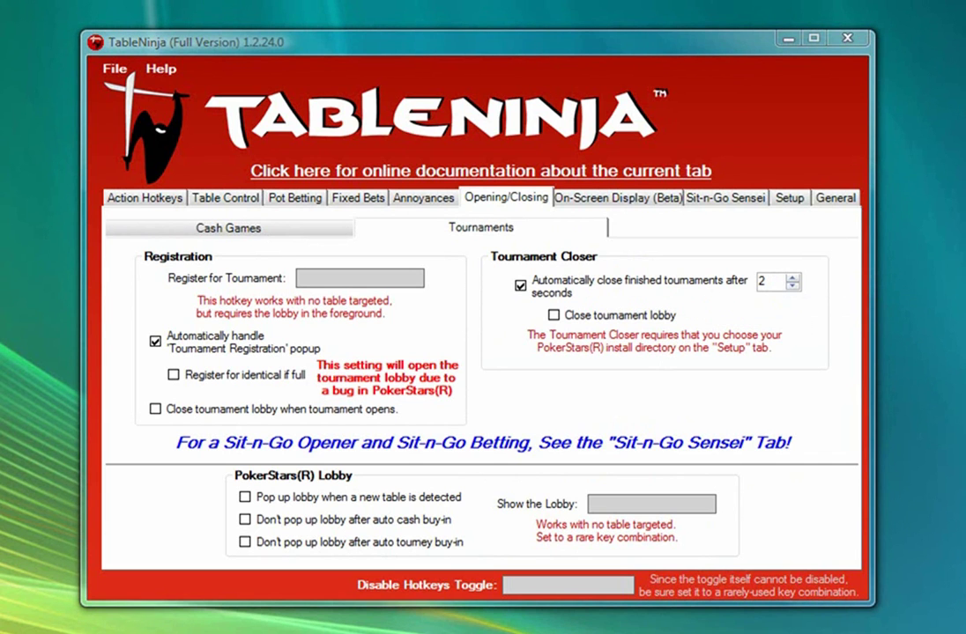
Step: Enable the Stack Size in BB display for No Limit Tournaments and assign Escape as the Disable Hotkeys Toggle
left_click(630, 201)
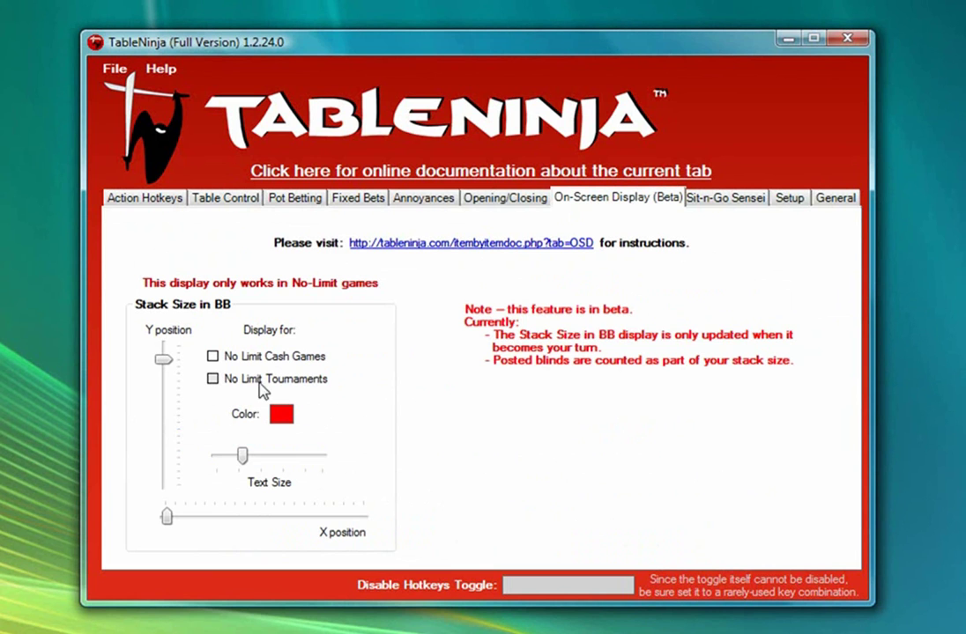
left_click(214, 383)
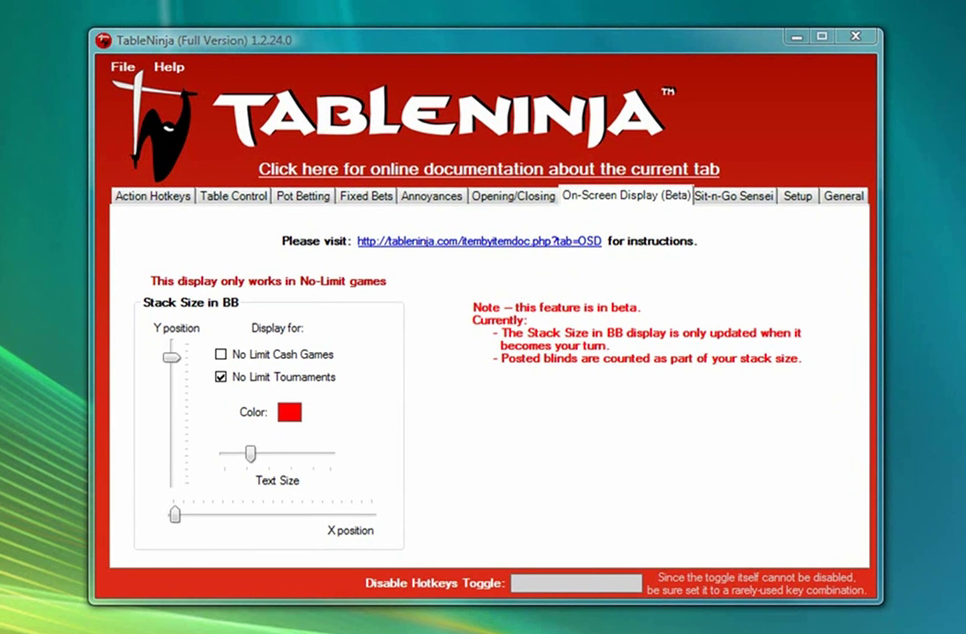
left_click(557, 583)
key("Escape")
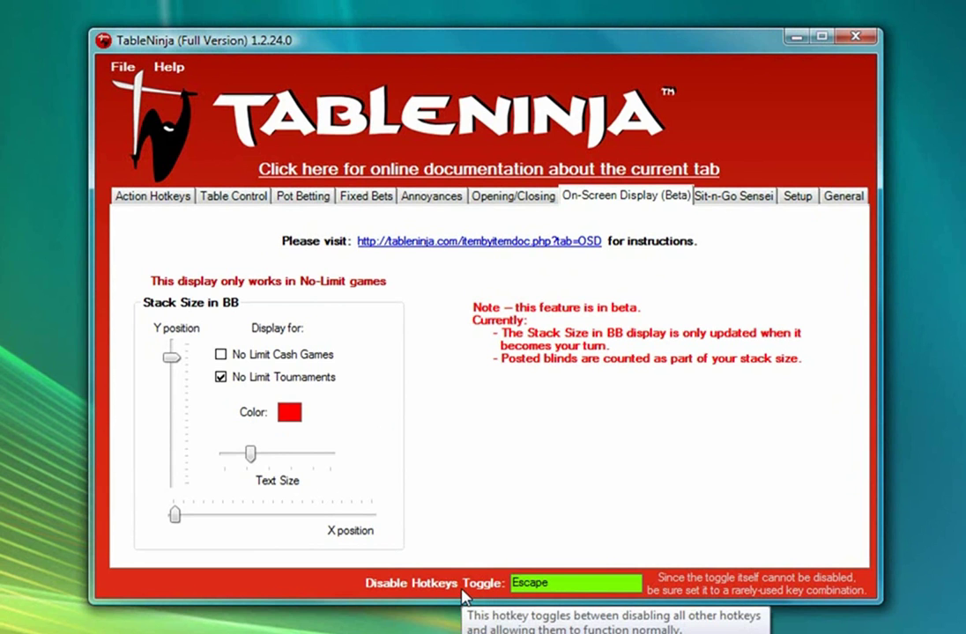
Step: Enter Escape again as the key for the Disable Hotkeys Toggle
left_click(543, 586)
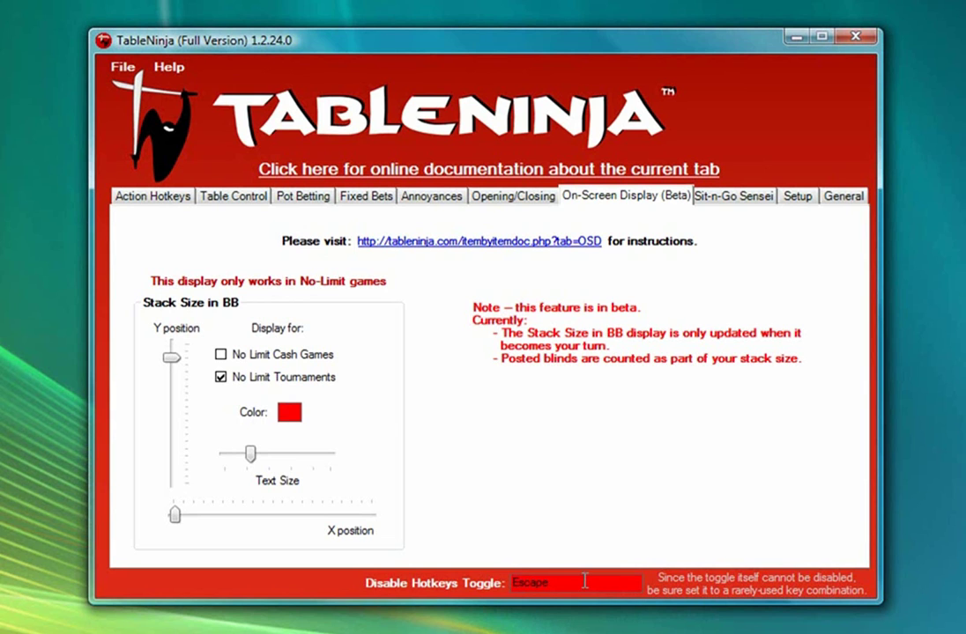
key("Escape")
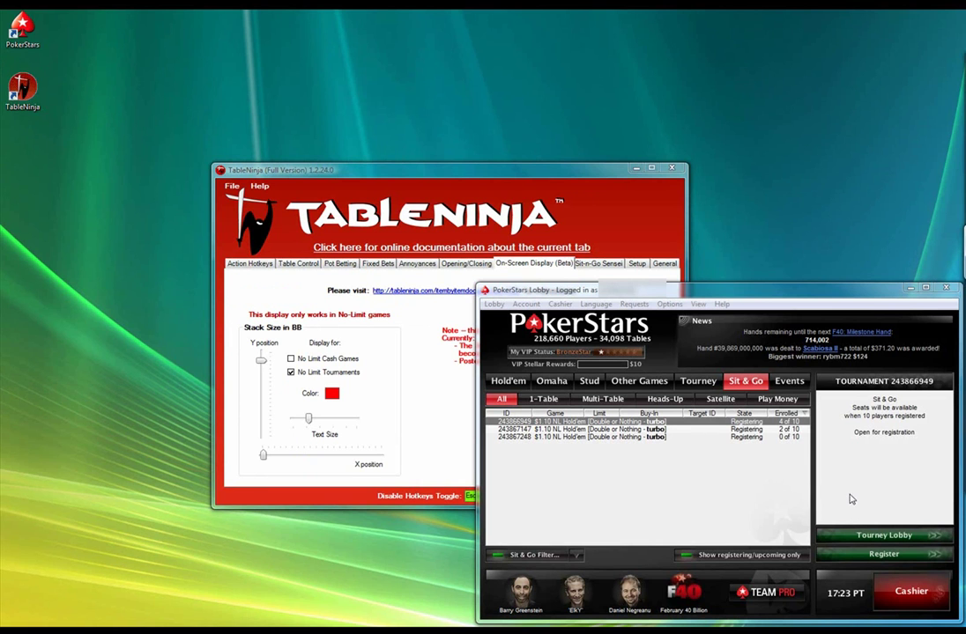
Step: Switch to the PokerStars lobby, register for the first $1.10 NL Hold'em Double or Nothing turbo Sit & Go, and select the following listed ones
left_click(799, 447)
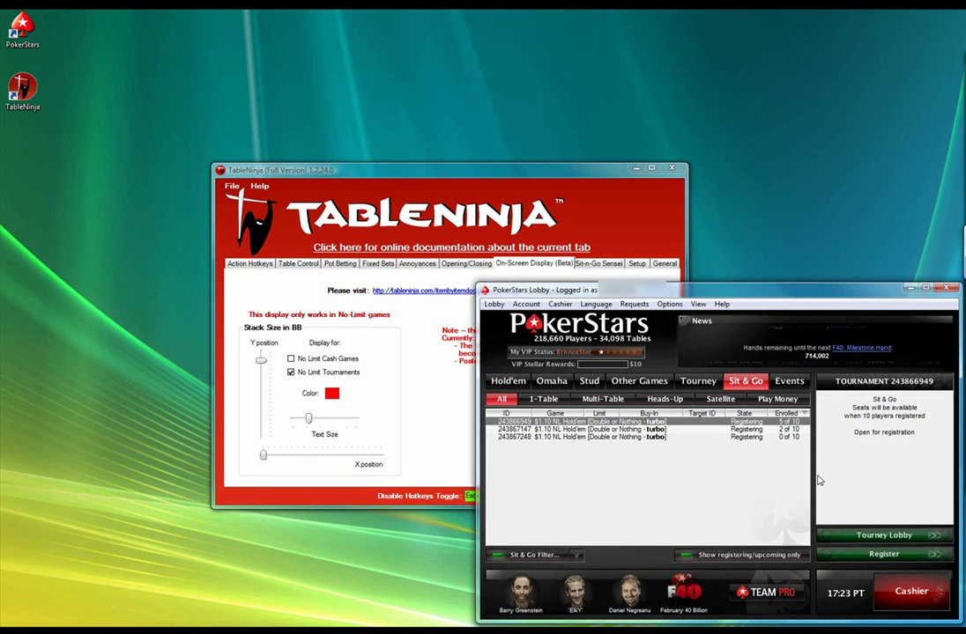
left_click(837, 565)
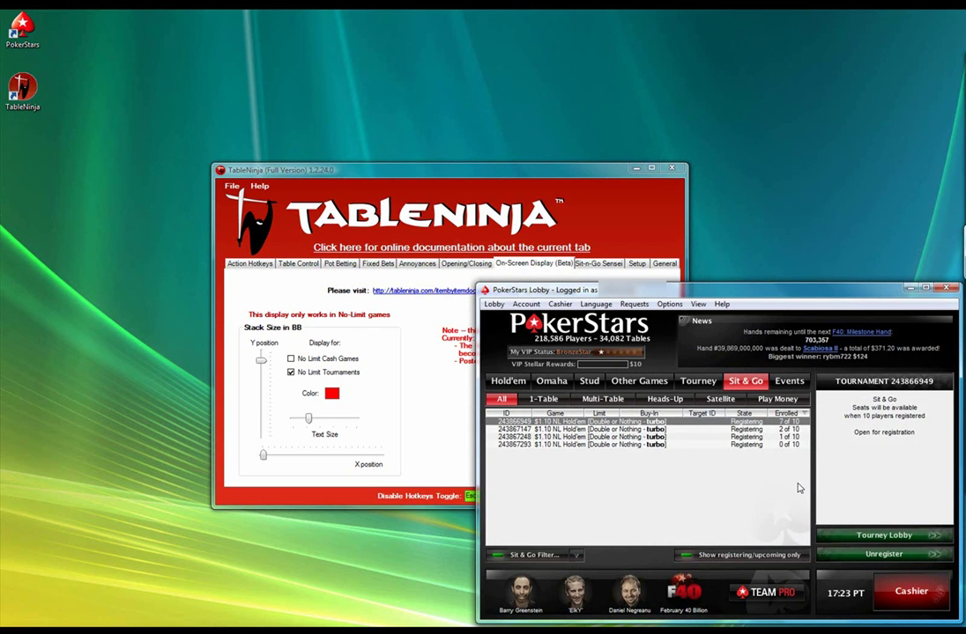
left_click(788, 429)
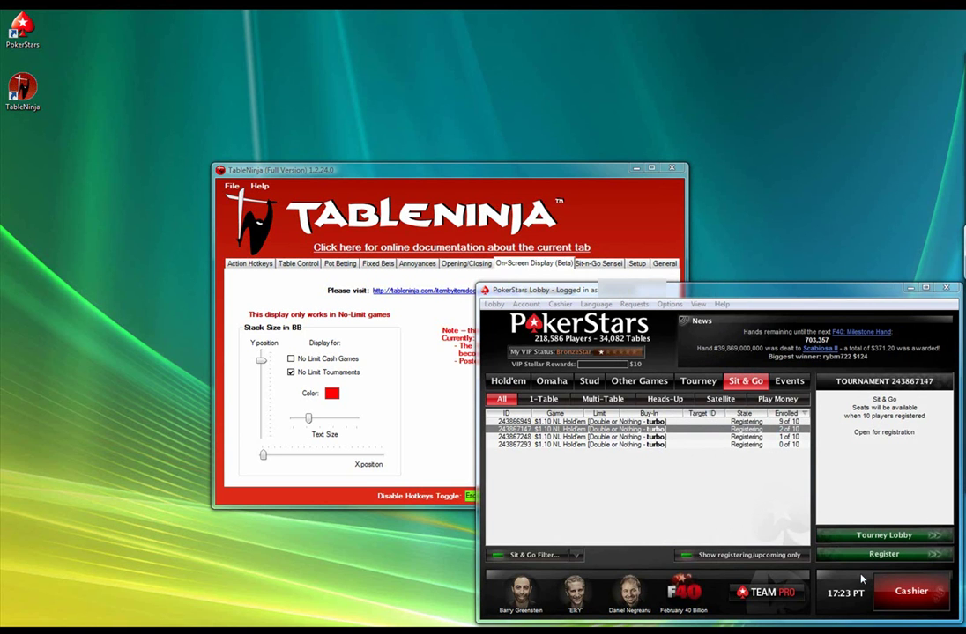
left_click(783, 437)
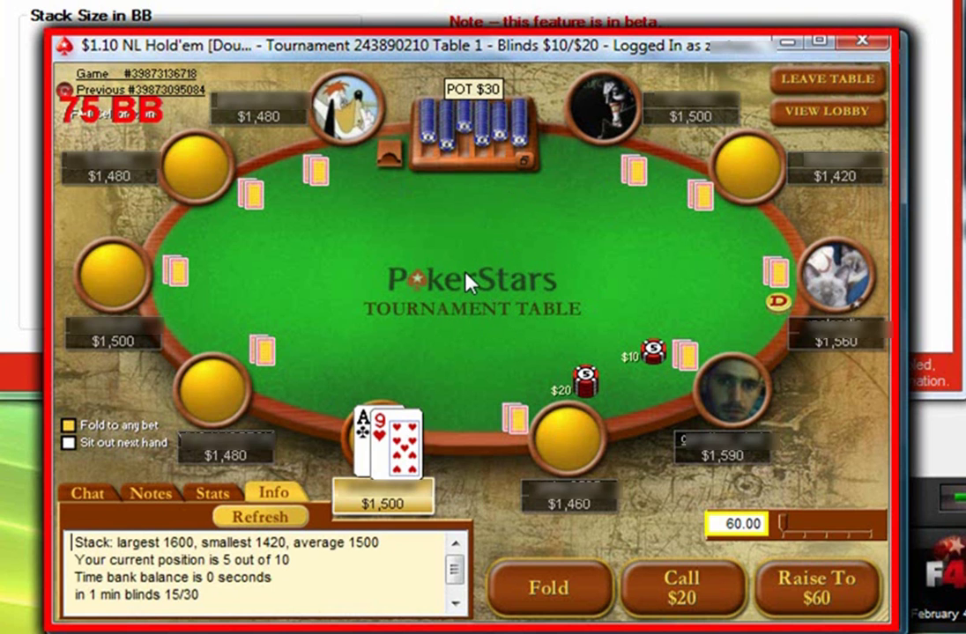
key("F1")
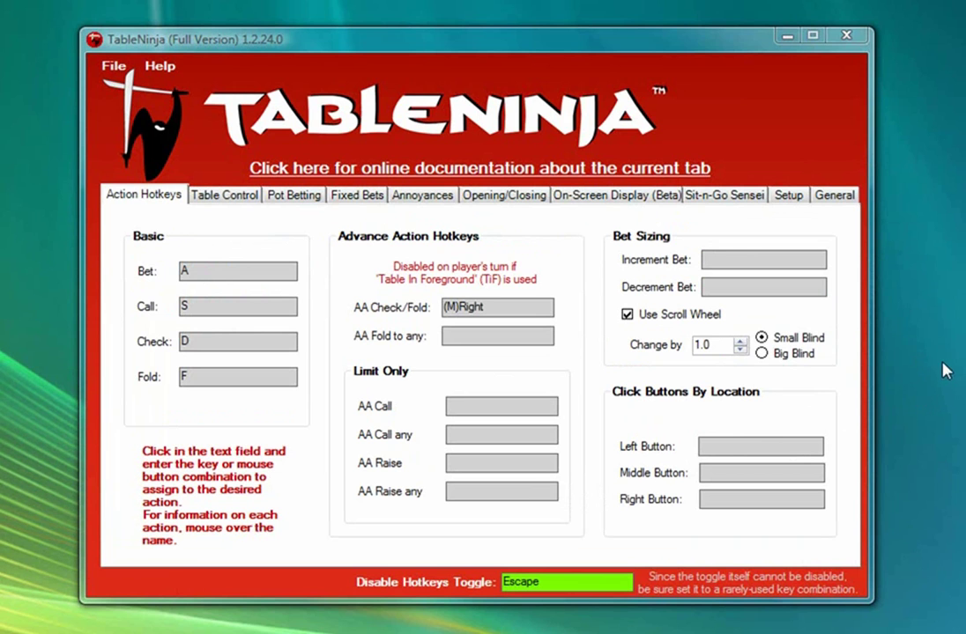
Step: Switch to TableNinja and review the Sit-n-Go Sensei settings for Sit-n-Go Betting and the Sit-n-Go Opener
left_click(727, 197)
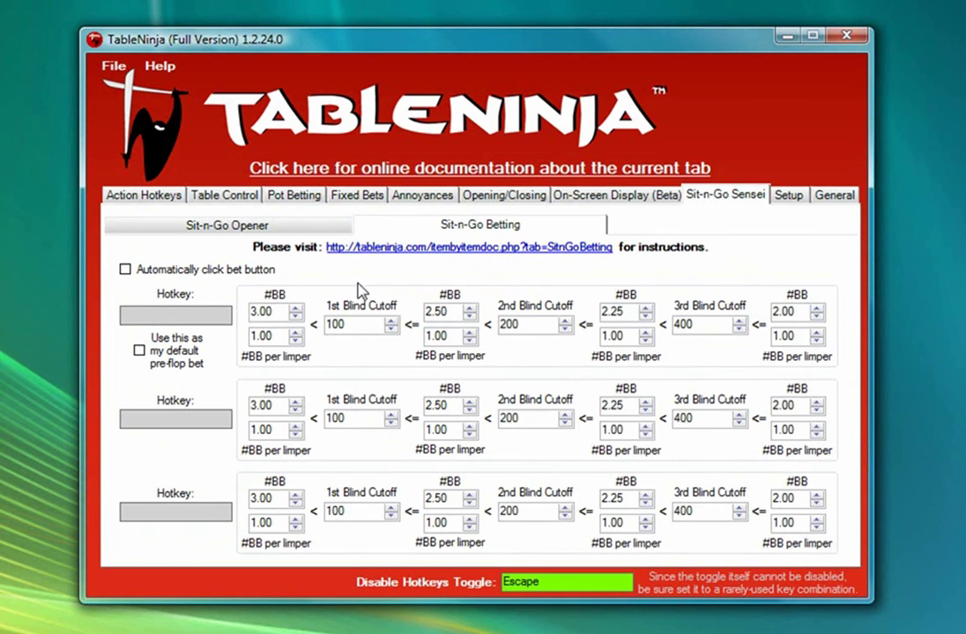
mouse_move(272, 289)
left_click(315, 225)
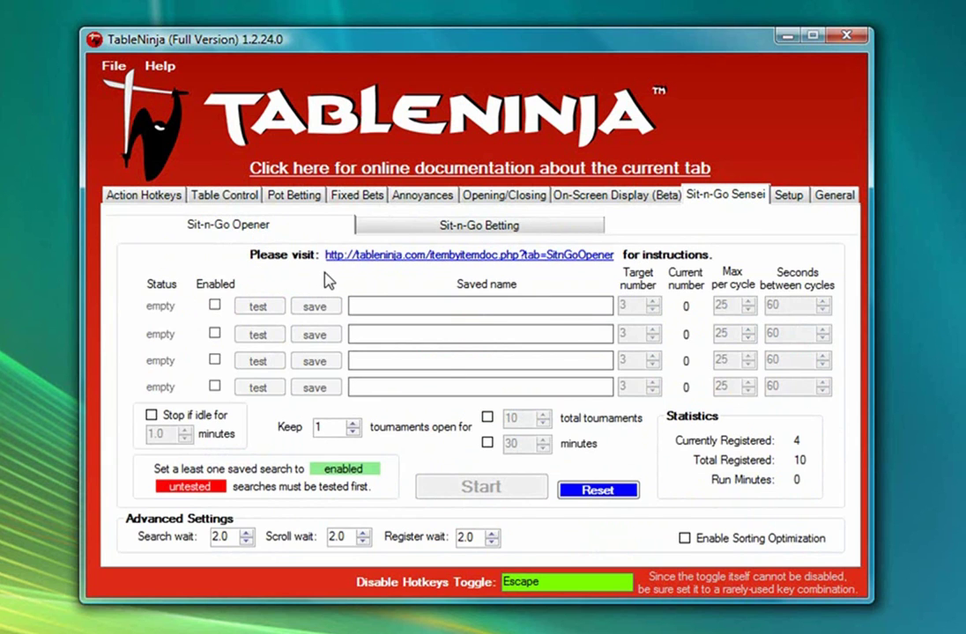